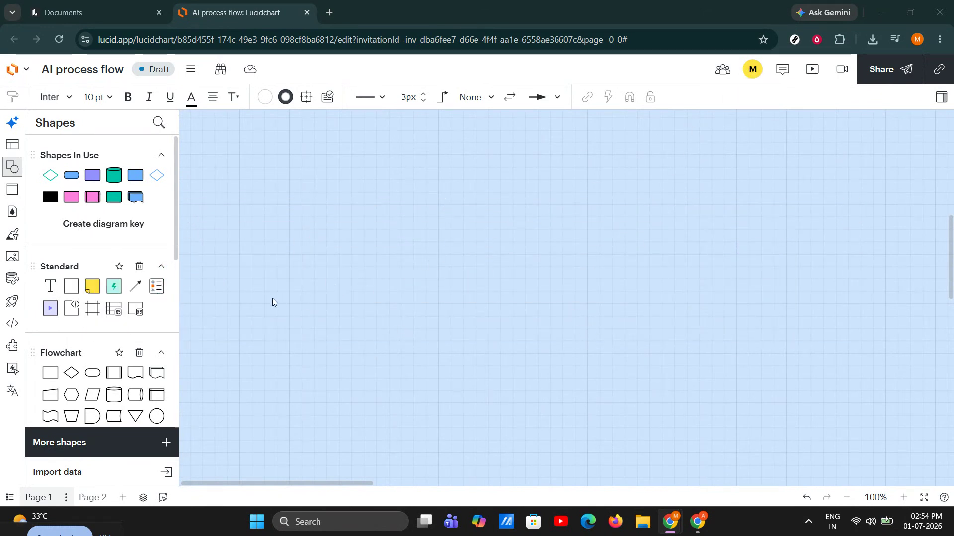
pyautogui.click(124, 20)
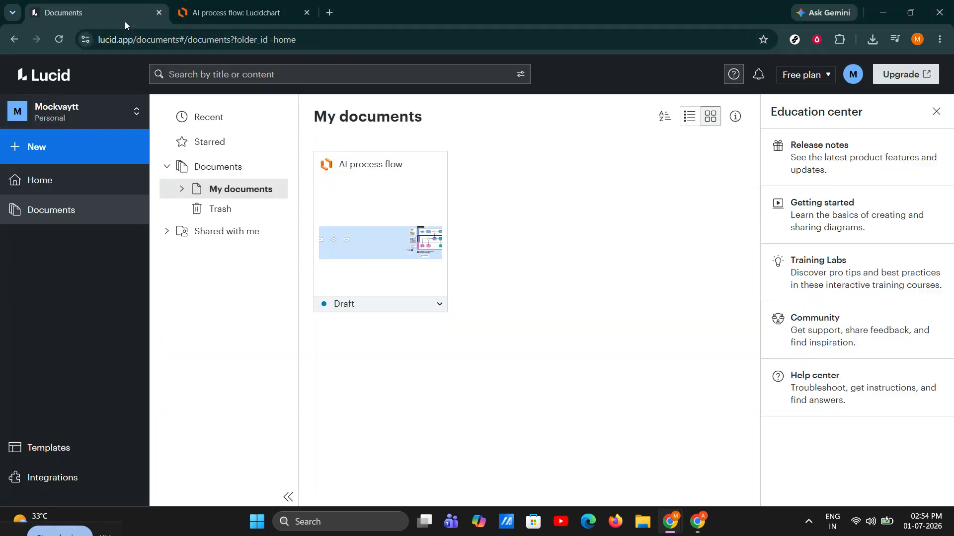
pyautogui.click(80, 158)
pyautogui.moveTo(87, 217)
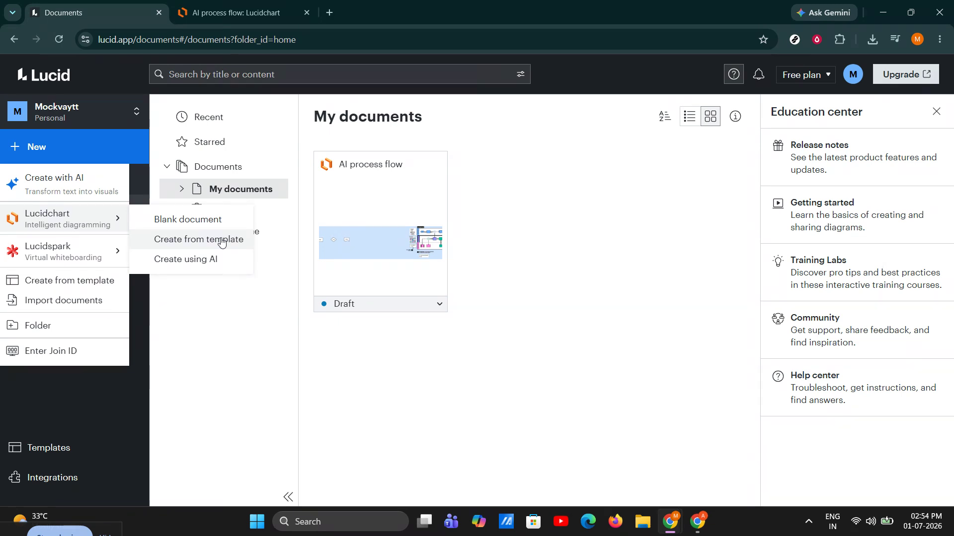
pyautogui.click(234, 12)
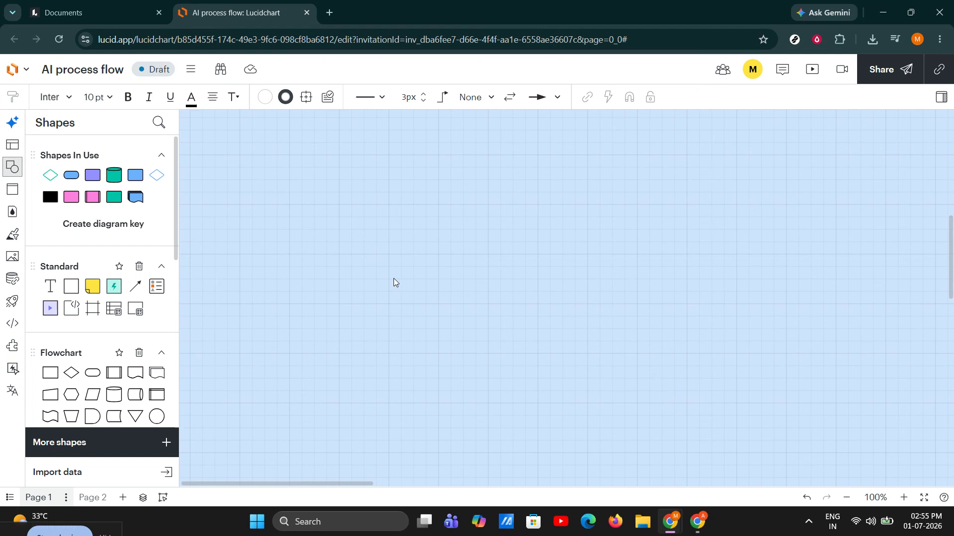
# Add the Entity Relationship shape library to the document's available shapes.
pyautogui.click(93, 448)
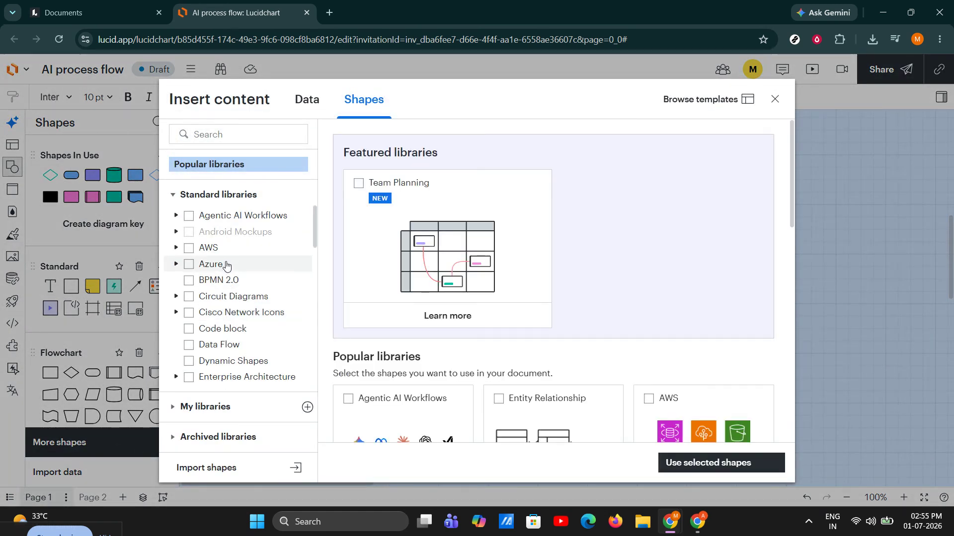
pyautogui.scroll(-3, 243, 318)
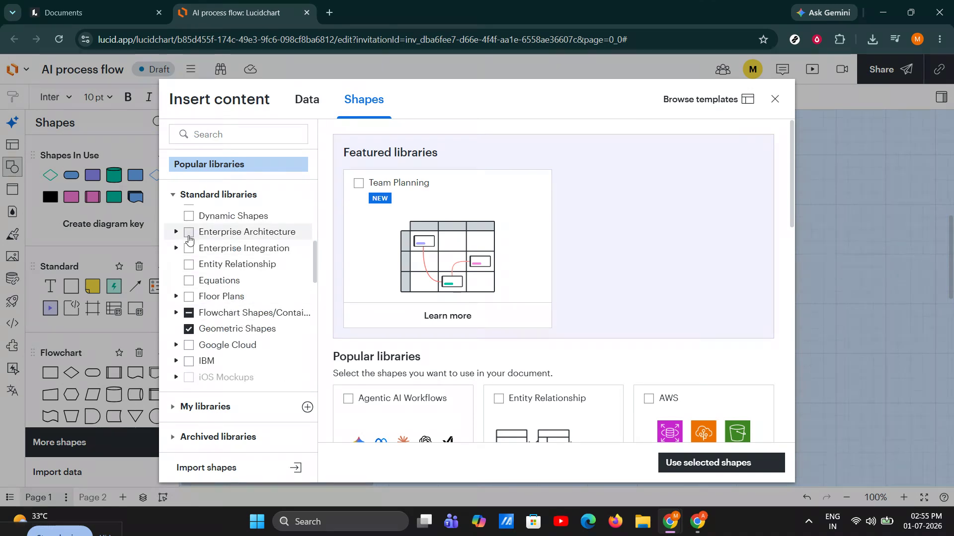
pyautogui.click(188, 264)
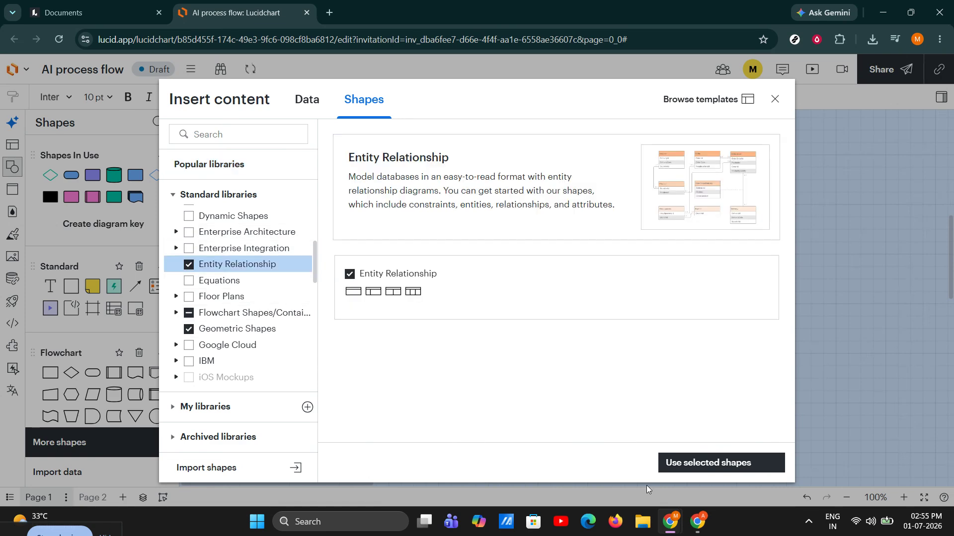
pyautogui.click(688, 462)
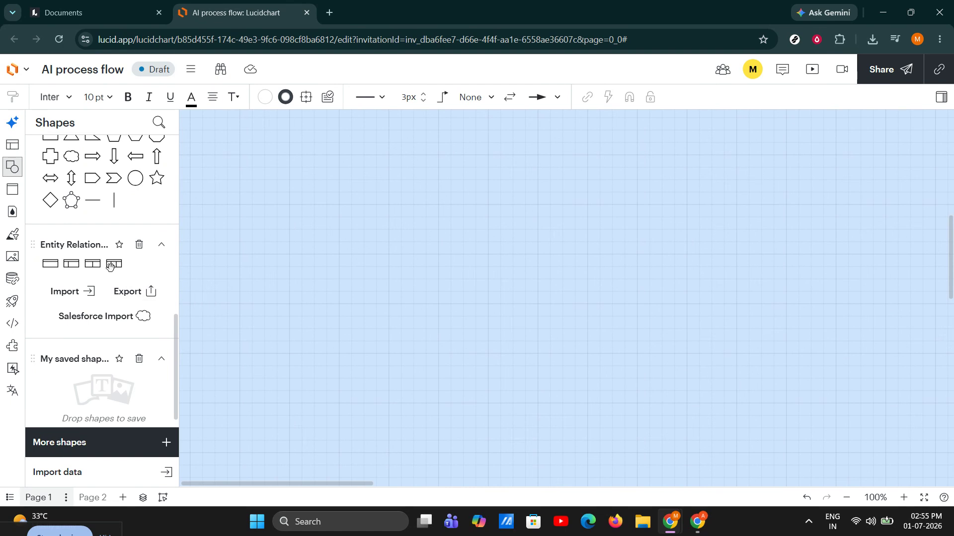
# Place two Entity (Key, Field, Type) tables side by side on the canvas and title the first one Customer.
pyautogui.moveTo(114, 263); pyautogui.dragTo(343, 254)
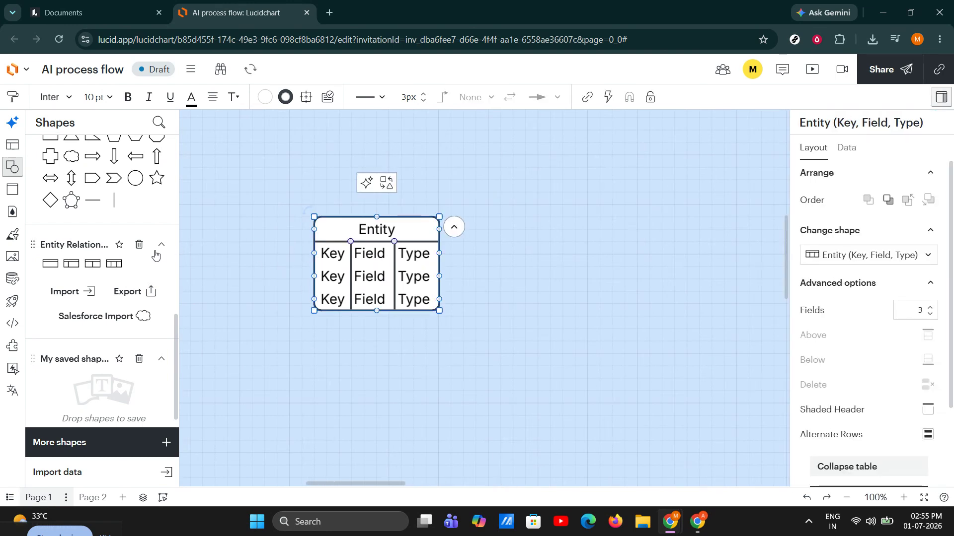
pyautogui.moveTo(119, 266); pyautogui.dragTo(639, 269)
pyautogui.doubleClick(386, 227)
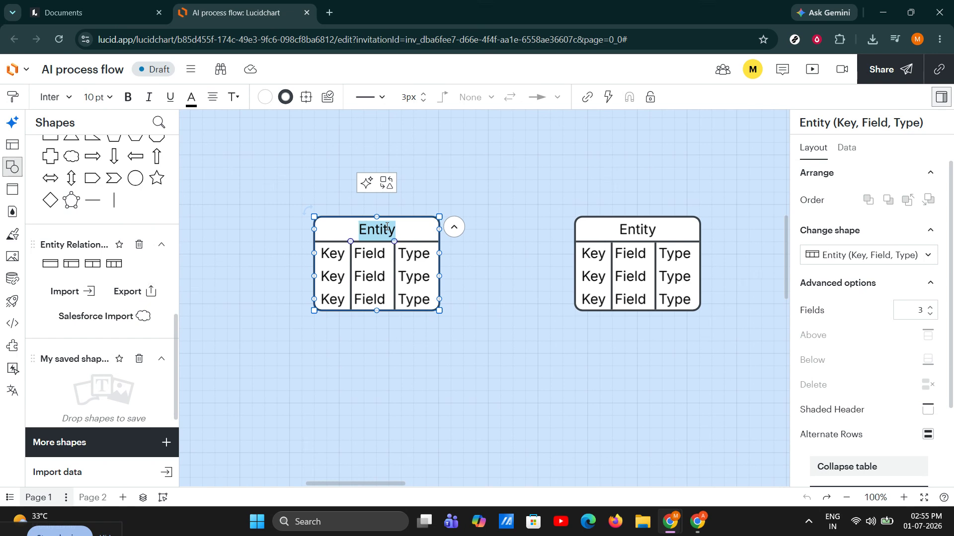
pyautogui.write('Custo')
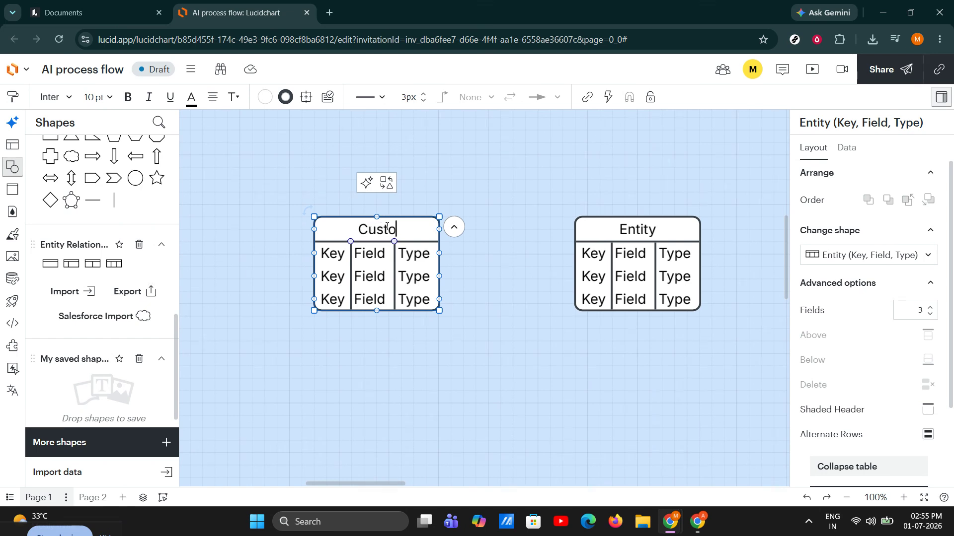
pyautogui.write('mer')
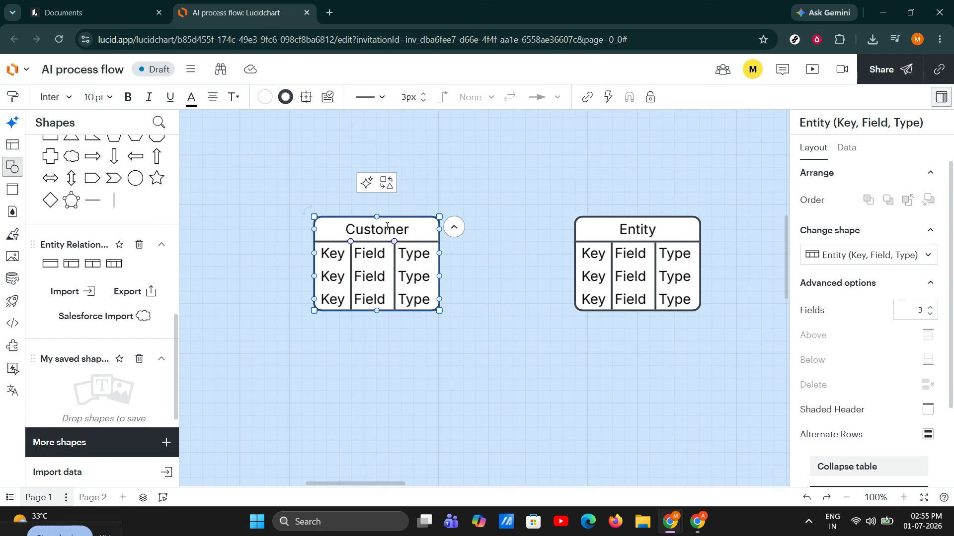
# Title the second entity table Order.
pyautogui.keyDown('shift'); pyautogui.click(634, 223); pyautogui.keyUp('shift')
pyautogui.click(634, 223)
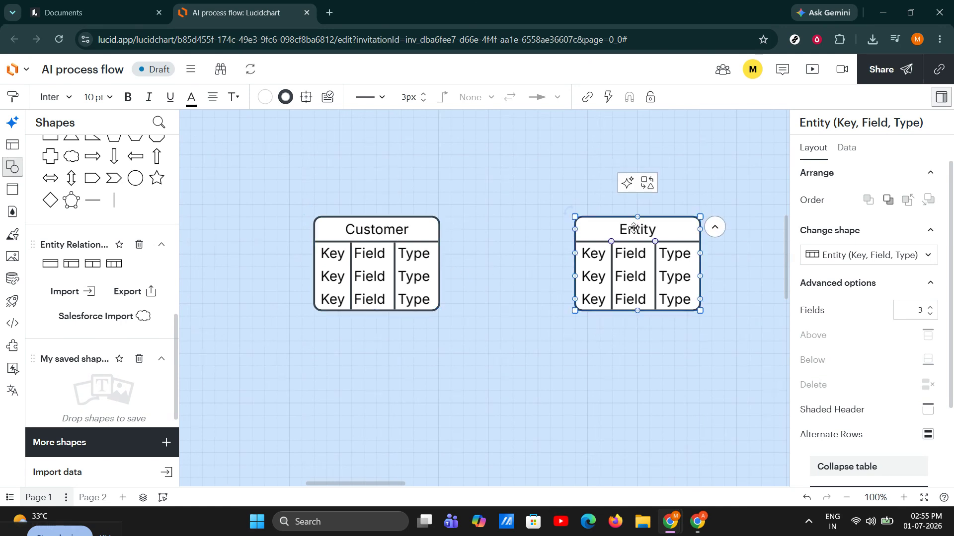
pyautogui.click(633, 229)
pyautogui.write('Order')
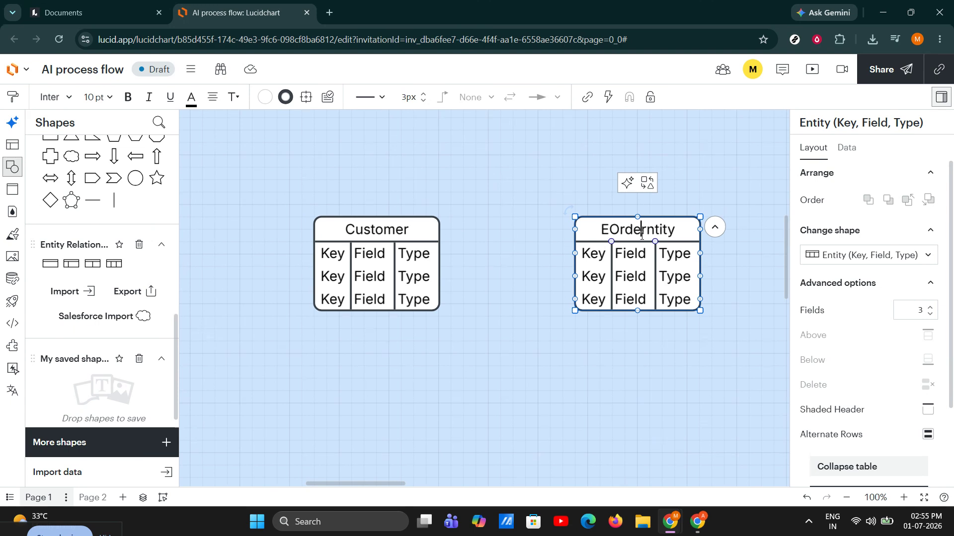
pyautogui.doubleClick(641, 237)
pyautogui.write('Order')
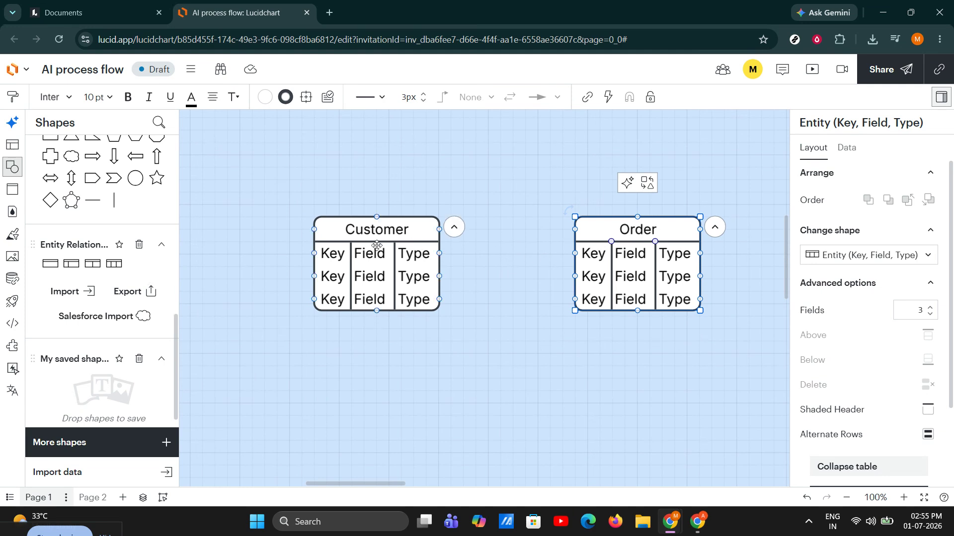
# In the Customer table's first row, set the key to PK and the field name to Customer Id.
pyautogui.click(341, 257)
pyautogui.doubleClick(341, 257)
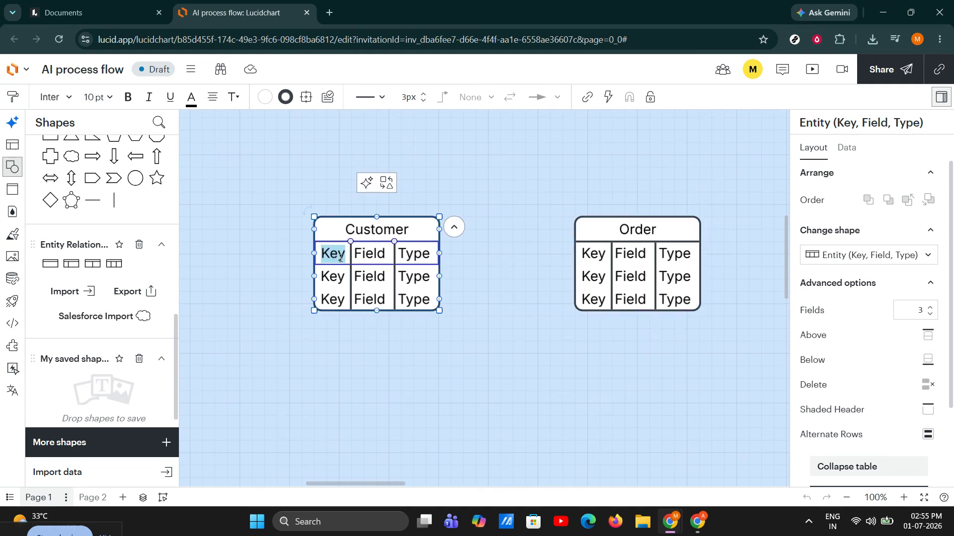
pyautogui.write('PK')
pyautogui.click(374, 252)
pyautogui.doubleClick(374, 251)
pyautogui.write('Custome')
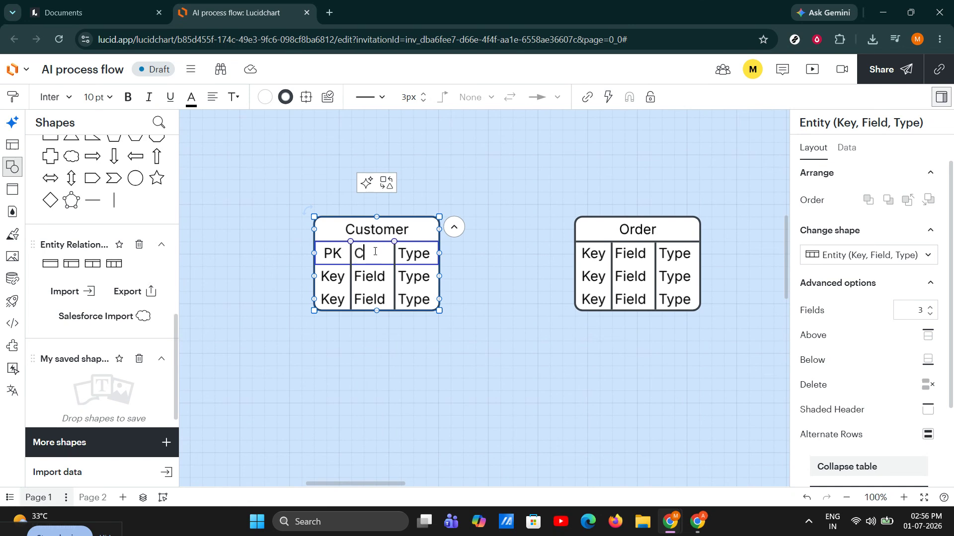
pyautogui.write('r Id')
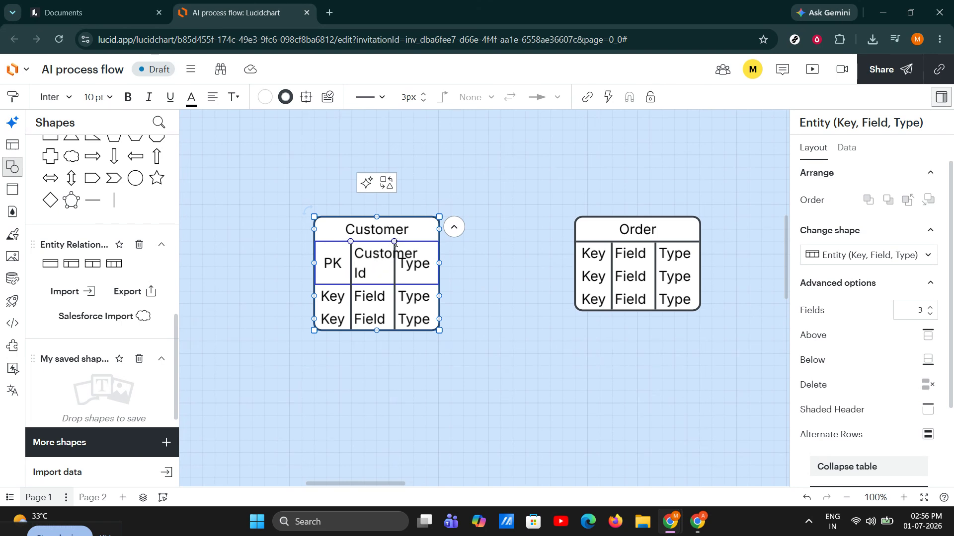
# Widen the Customer table's field column so Customer Id fits on one line, and set that row's type to Int.
pyautogui.moveTo(394, 242); pyautogui.dragTo(488, 218)
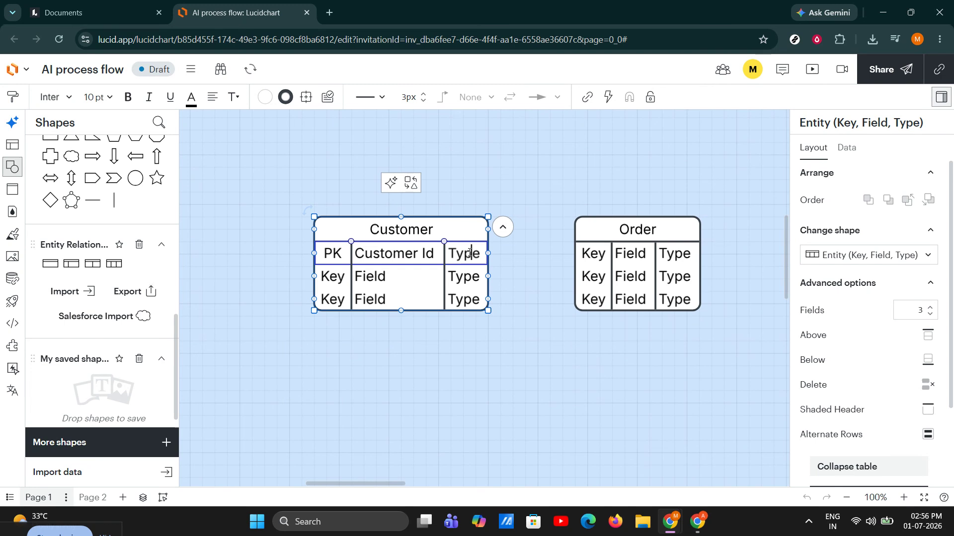
pyautogui.doubleClick(469, 252)
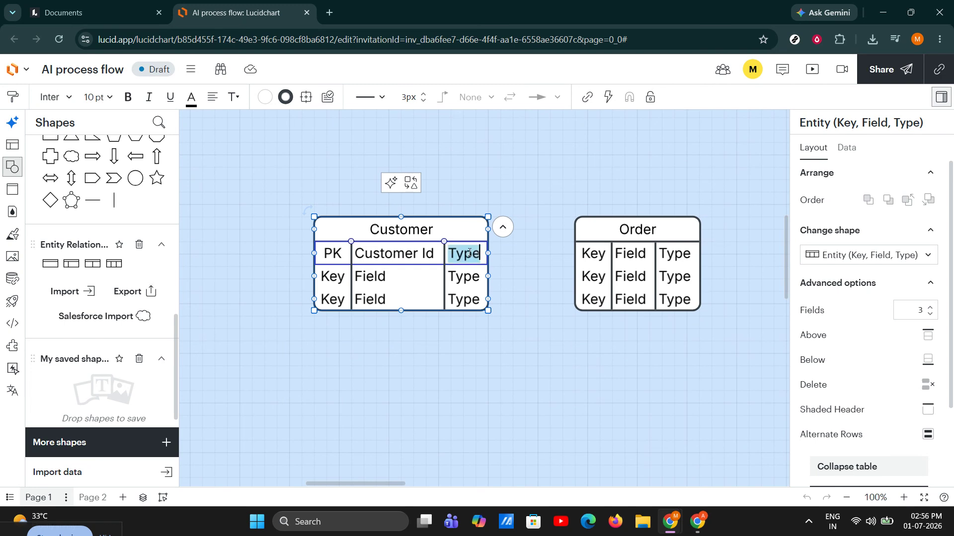
pyautogui.write('Int')
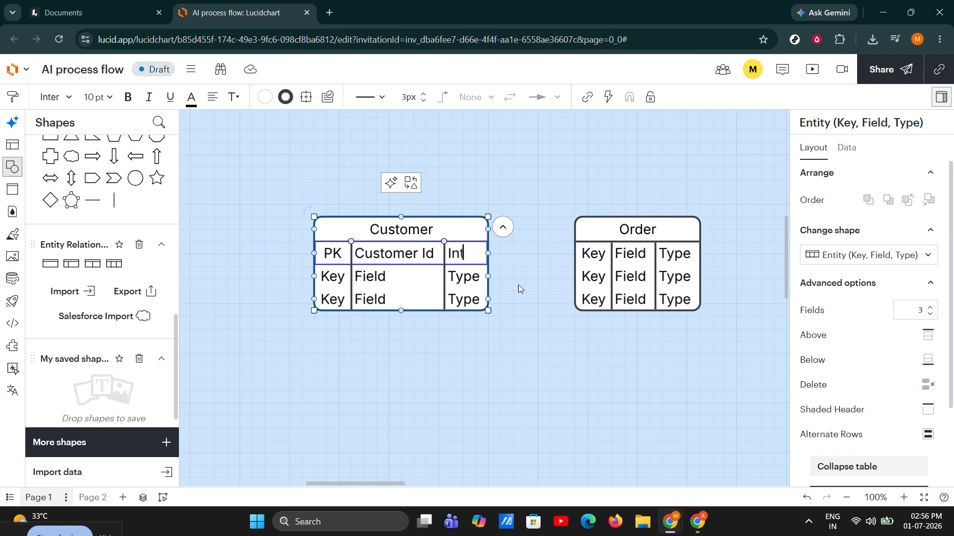
pyautogui.click(529, 254)
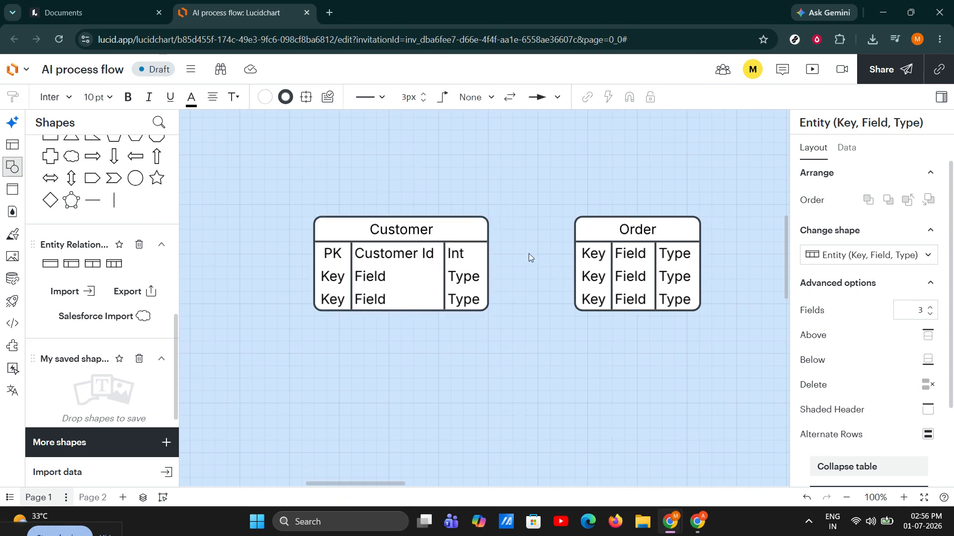
# Move the Customer table further away from the Order table to widen the gap, and dismiss the browser's performance notice.
pyautogui.moveTo(372, 232); pyautogui.dragTo(298, 234)
pyautogui.click(478, 364)
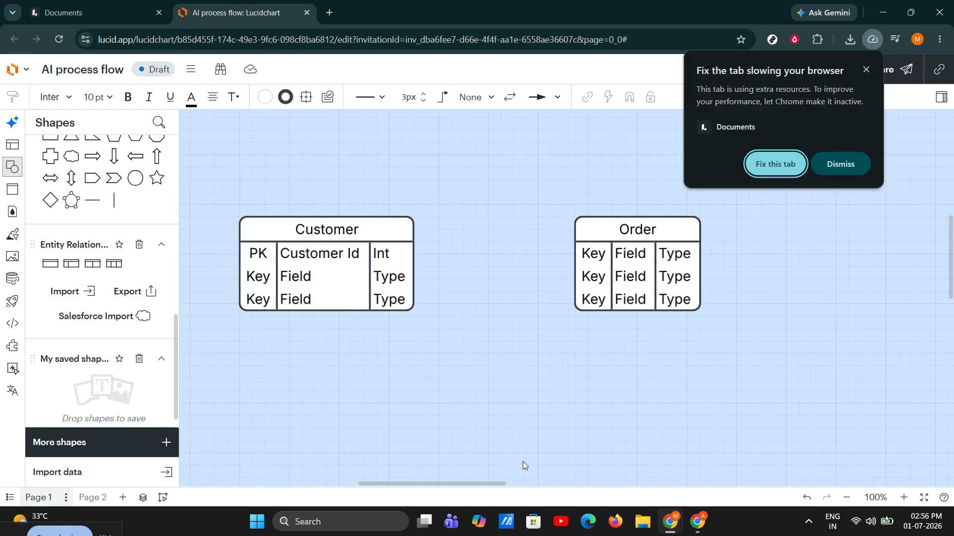
pyautogui.click(842, 159)
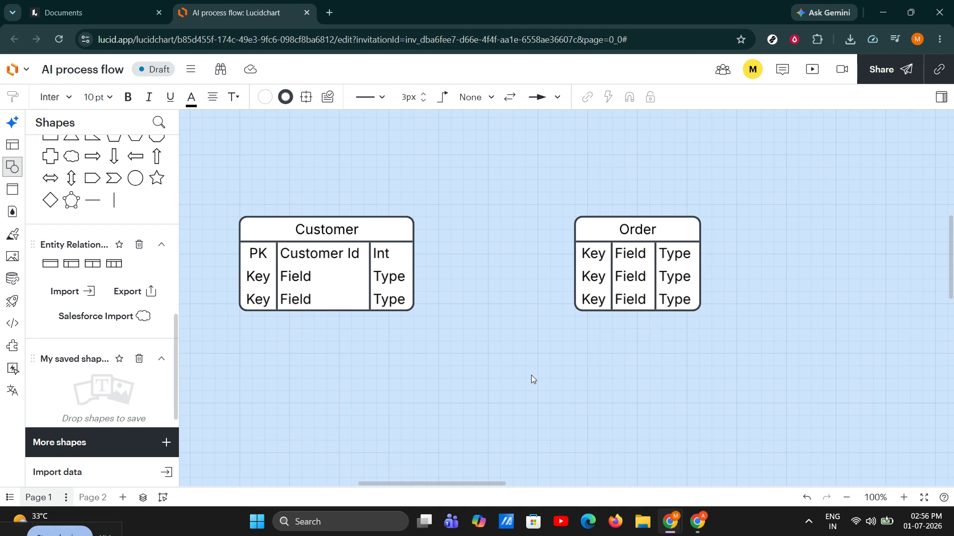
# Connect the Customer Id row of the Customer table to the first row of the Order table with a relationship line.
pyautogui.click(391, 259)
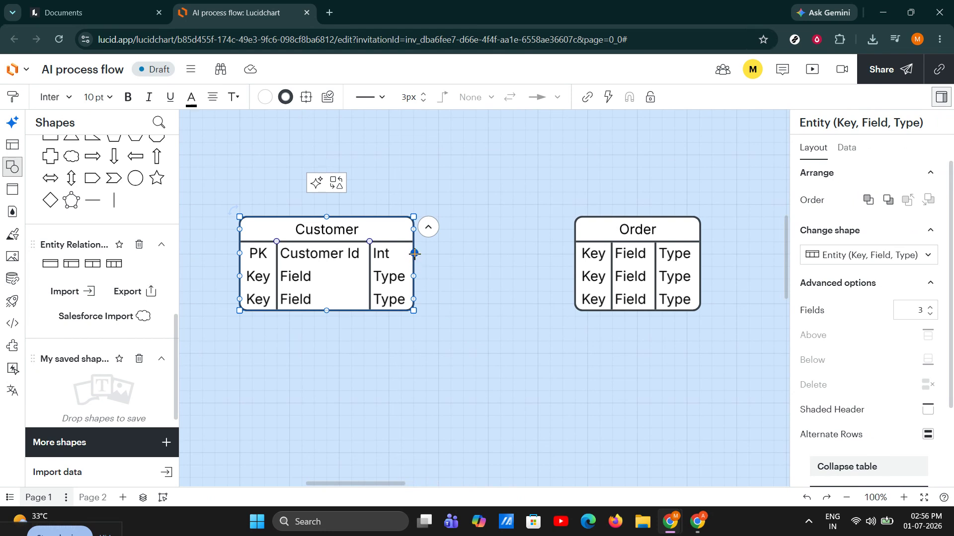
pyautogui.moveTo(412, 252); pyautogui.dragTo(574, 252)
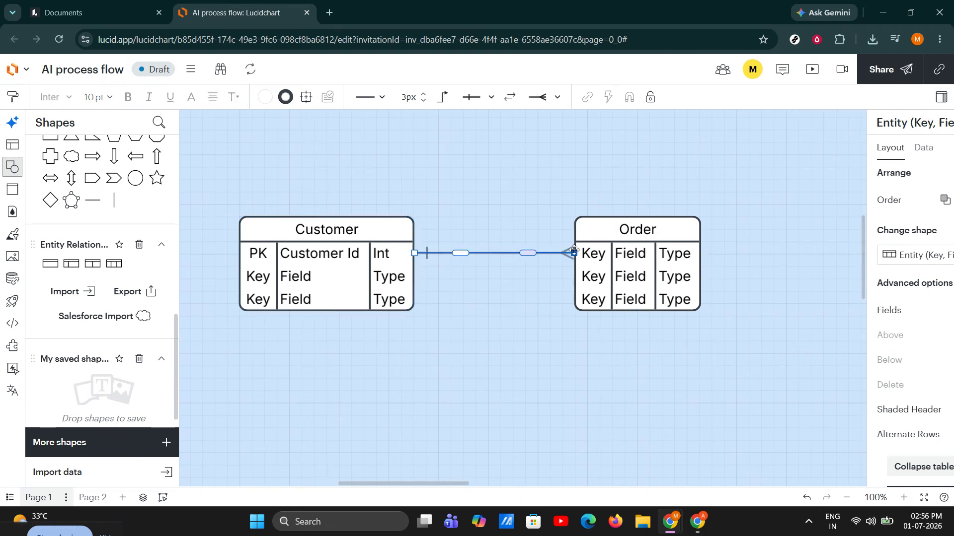
pyautogui.click(584, 357)
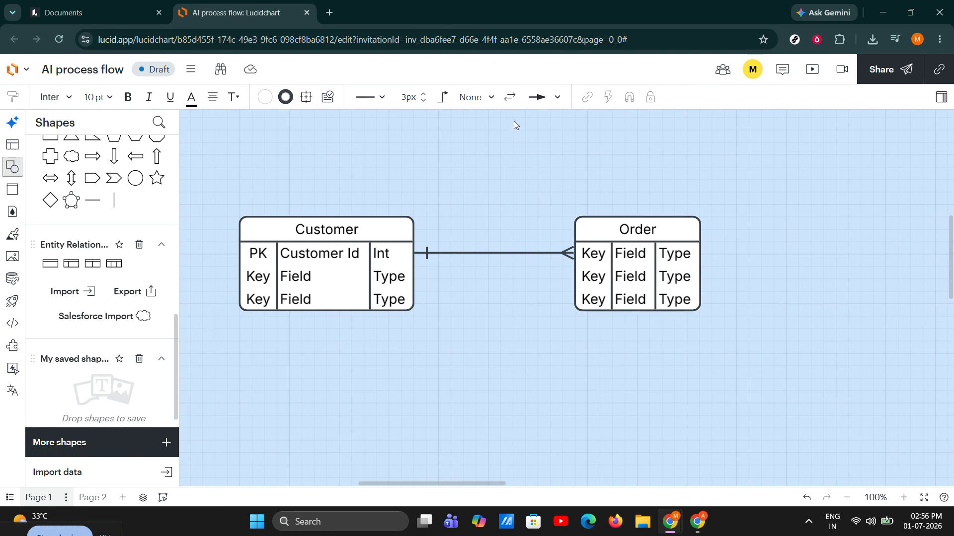
# With no line selected, set the default line-end style to the plain crow's foot (many) symbol.
pyautogui.click(543, 97)
pyautogui.scroll(-3, 542, 209)
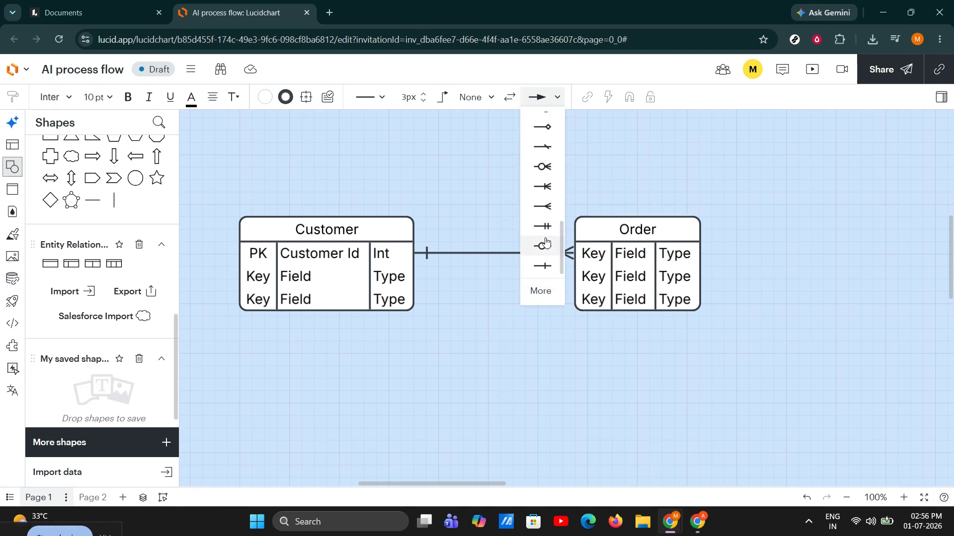
pyautogui.click(548, 209)
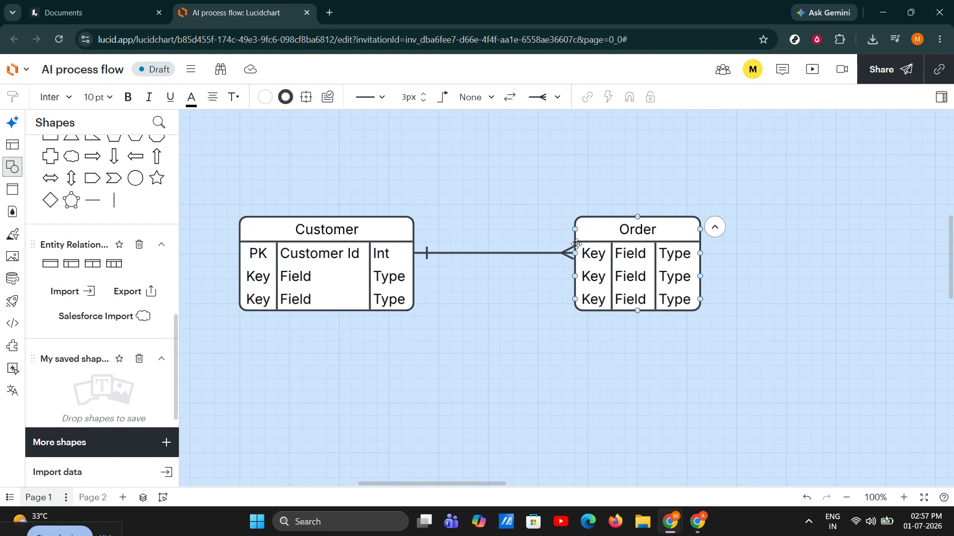
pyautogui.click(547, 101)
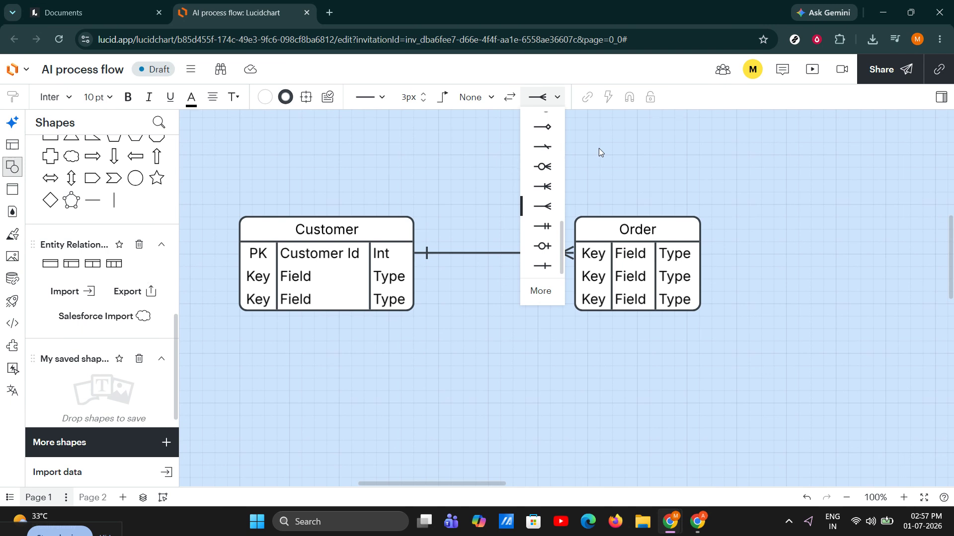
pyautogui.click(582, 160)
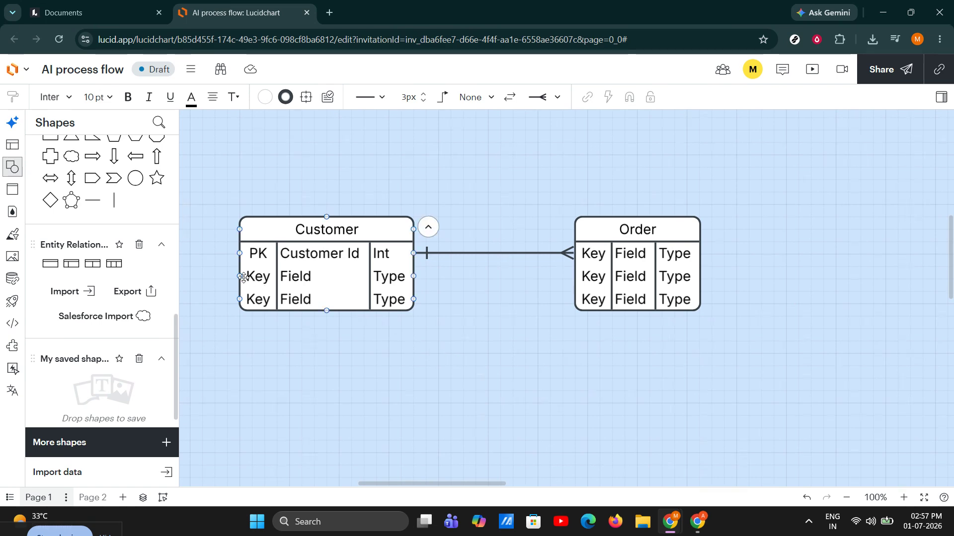
# Open the ERD data export, check the available database systems, review the MySQL table commands, and close it.
pyautogui.click(151, 292)
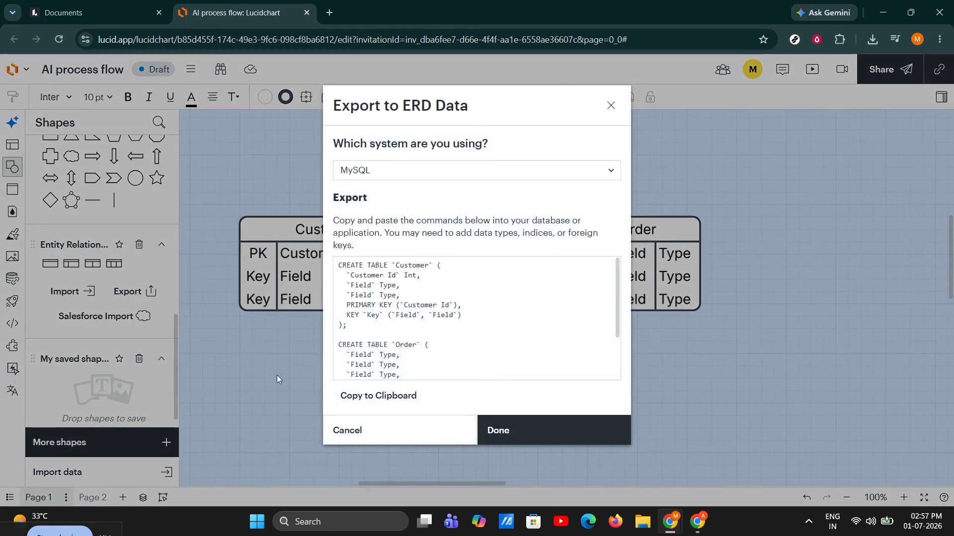
pyautogui.click(364, 169)
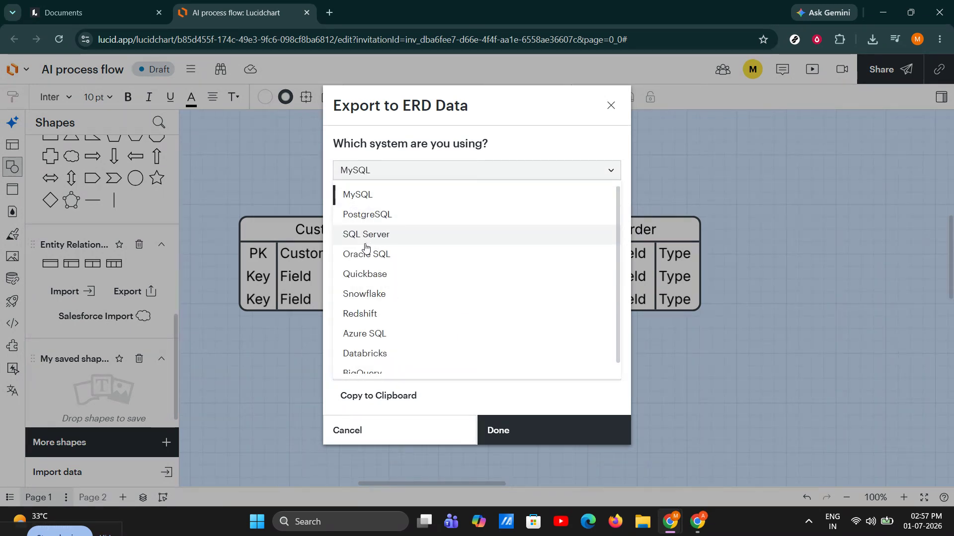
pyautogui.click(398, 171)
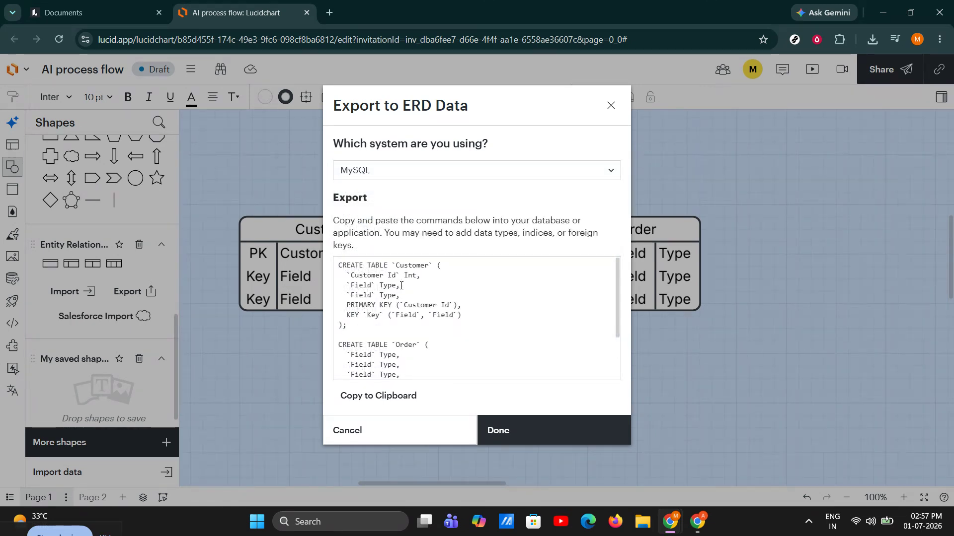
pyautogui.scroll(-2, 425, 308)
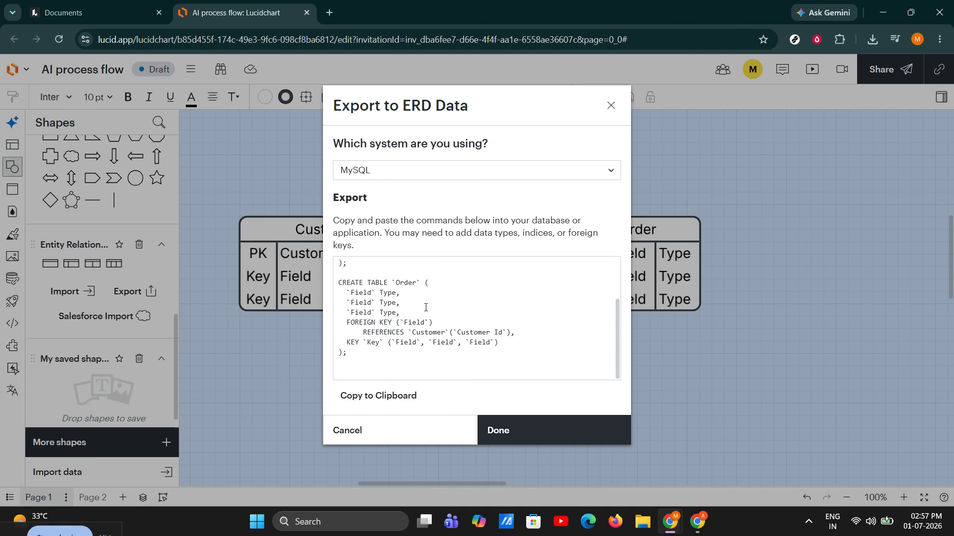
pyautogui.scroll(2, 426, 308)
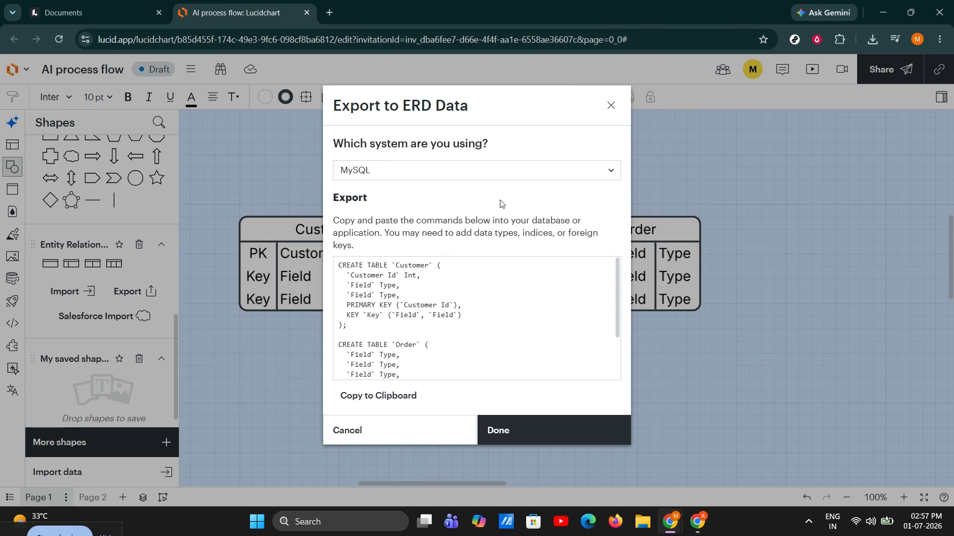
pyautogui.click(527, 432)
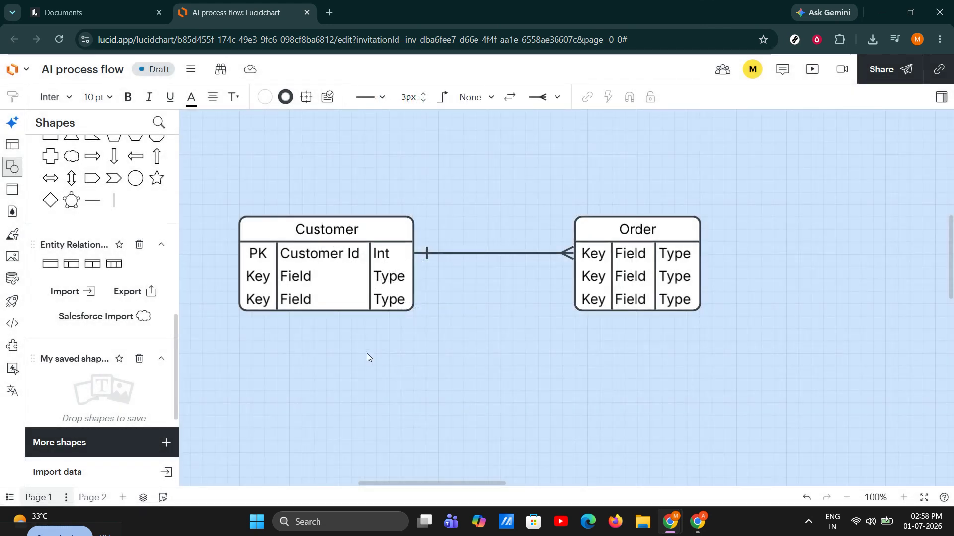